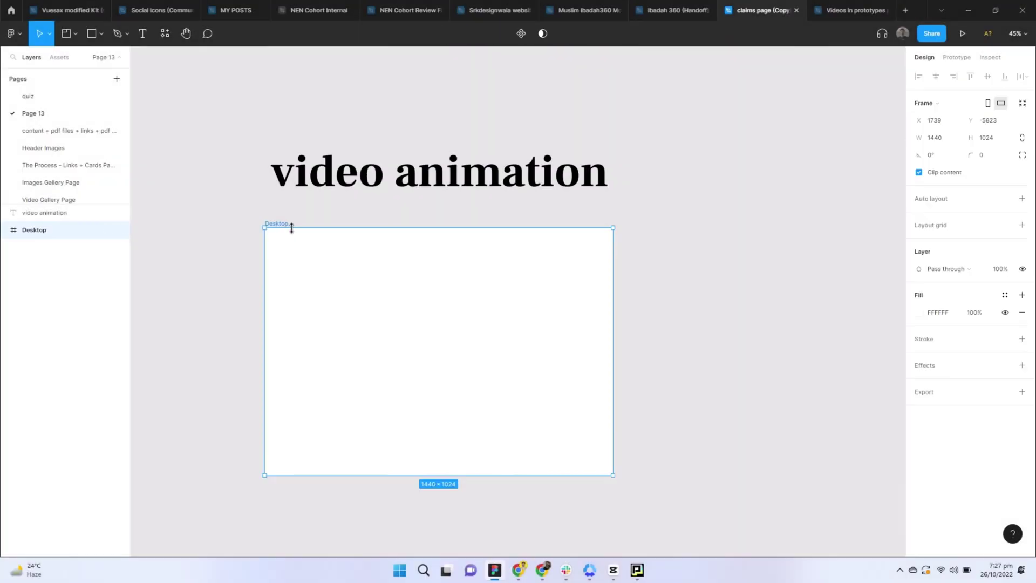
- Draw a 1374×571 grey rectangle, horizontally centred near the top of the Desktop frame
click(74, 35)
click(72, 53)
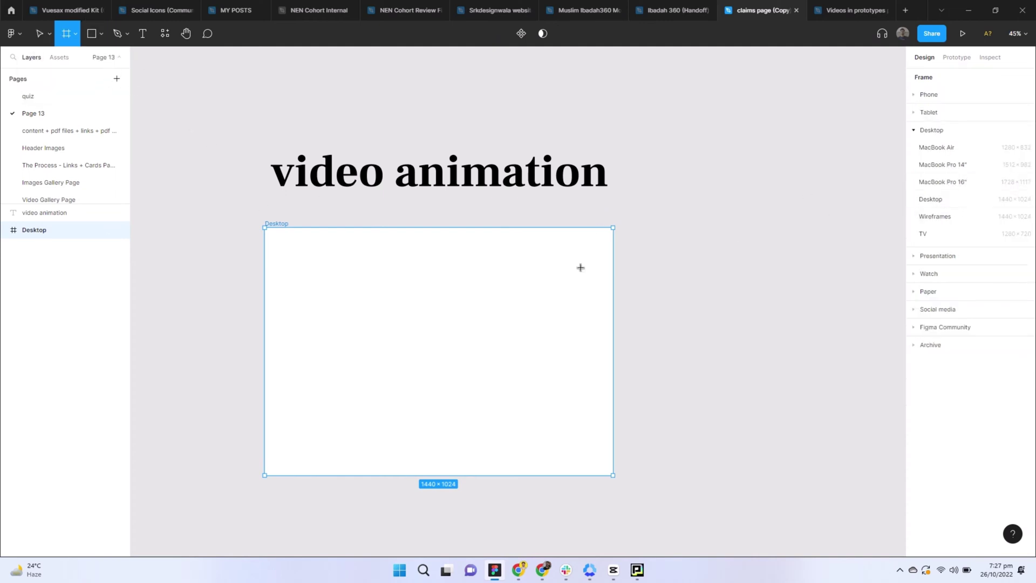
click(92, 34)
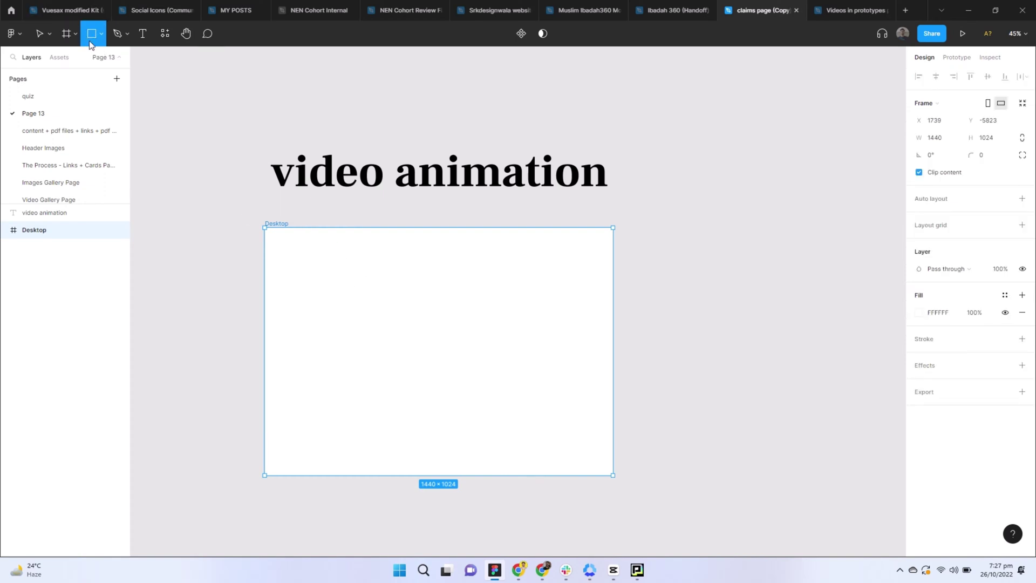
mouse_move(271, 238)
mouse_down()
mouse_move(561, 376)
mouse_move(605, 382)
mouse_up()
mouse_move(559, 326)
mouse_down()
mouse_move(564, 347)
mouse_move(561, 325)
mouse_up()
click(576, 232)
- Move the 'video animation' heading into the Desktop frame below the rectangle
click(562, 298)
scroll(562, 299, down, 1)
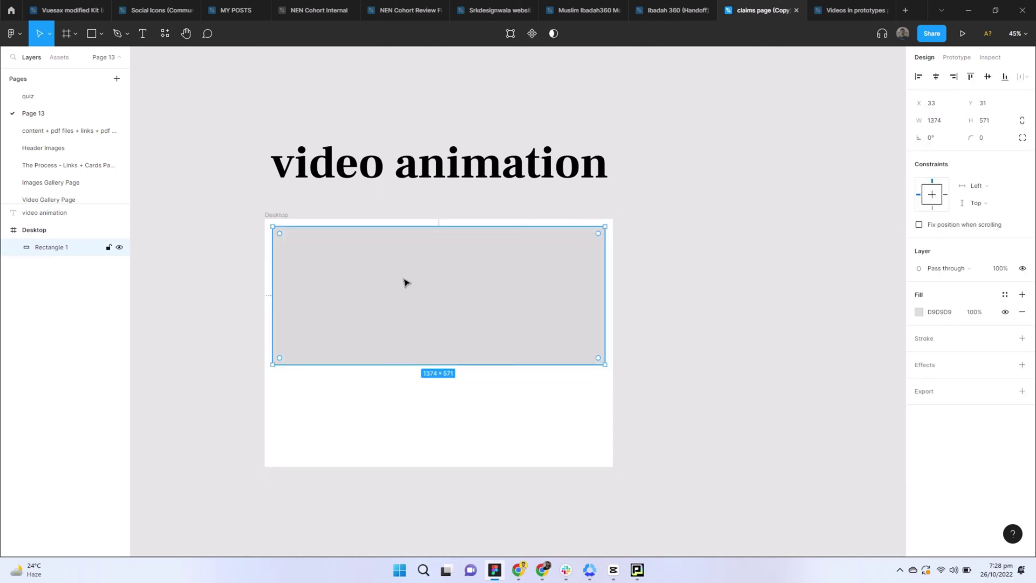
click(421, 168)
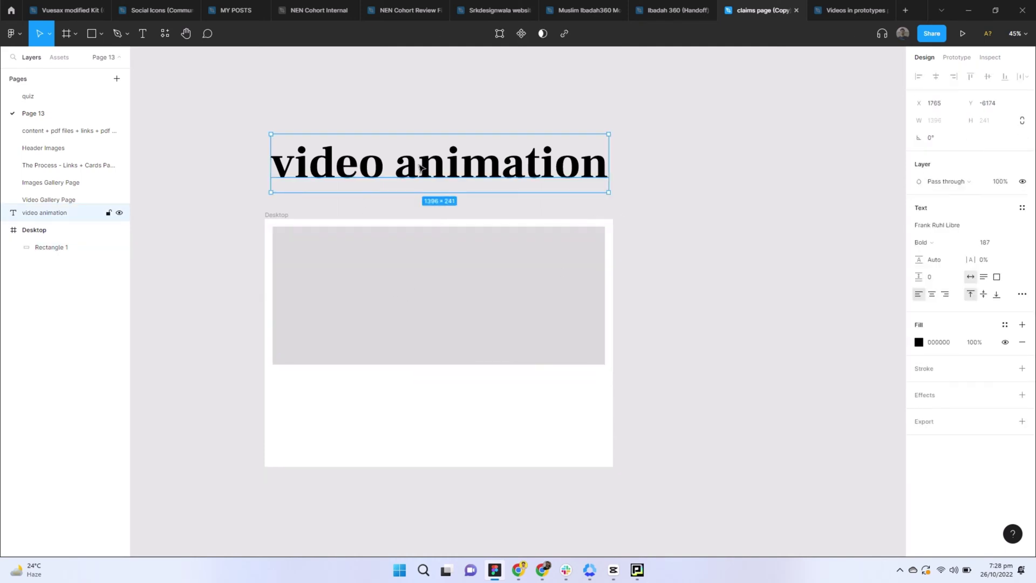
drag(421, 168, 438, 397)
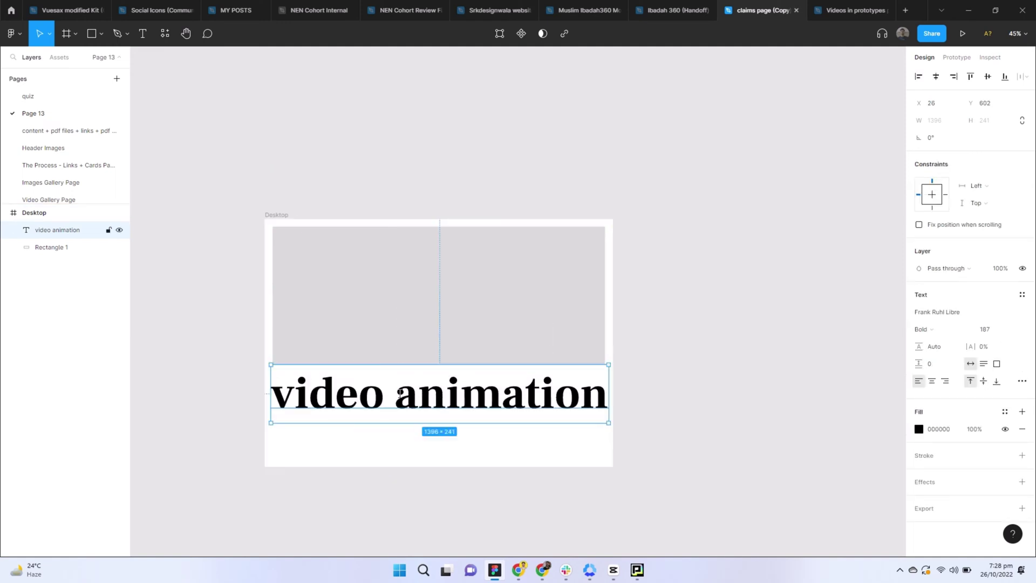
- Change the heading's wording to 'sea diving'
double_click(400, 393)
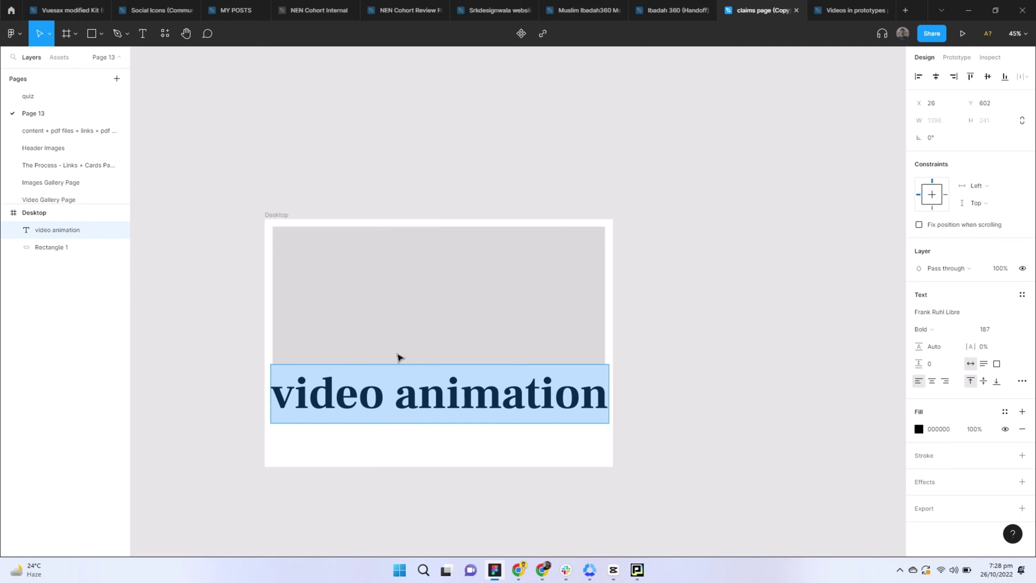
text(sea diving)
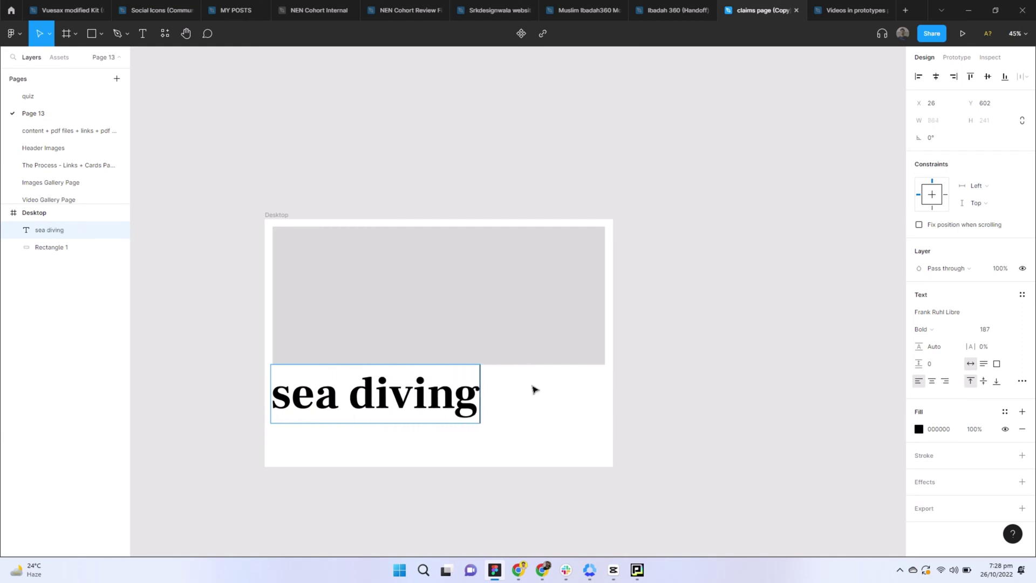
key(Escape)
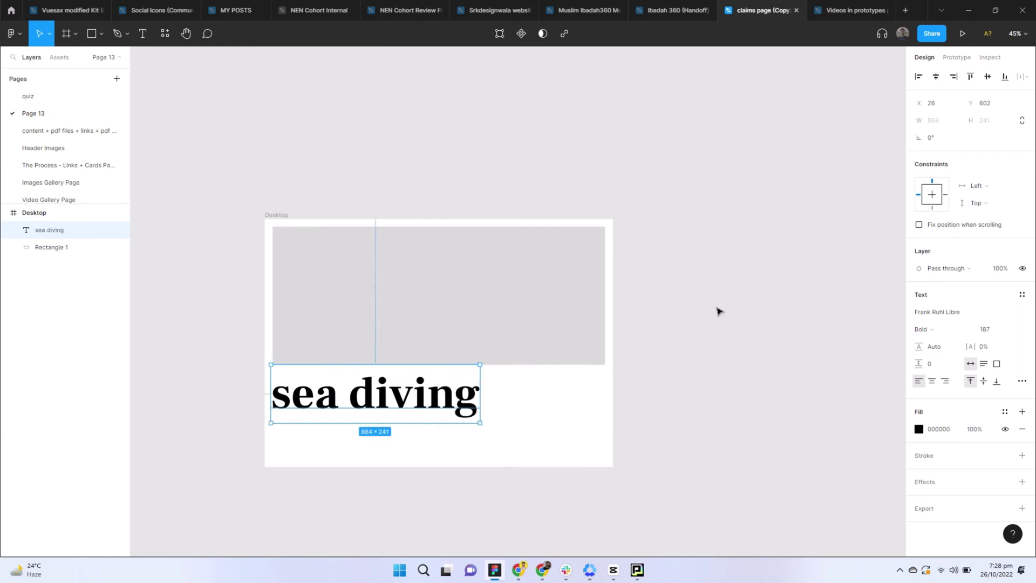
key(Escape)
- Lower the 'sea diving' heading and stretch the rectangle to 681 px tall
click(399, 396)
drag(400, 397, 400, 427)
click(400, 344)
drag(409, 365, 409, 391)
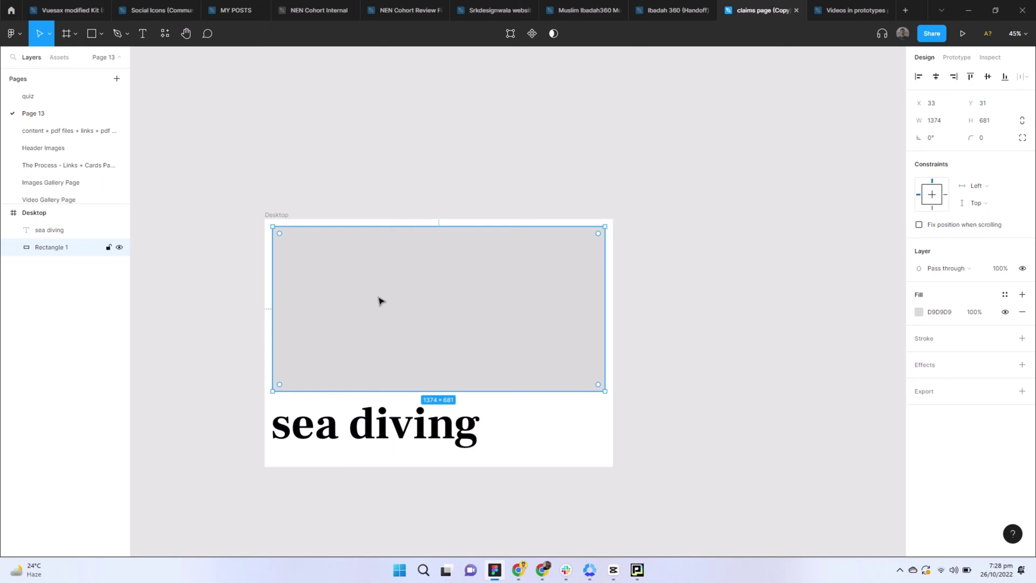
- Switch the rectangle's fill type from Solid to Video
click(919, 315)
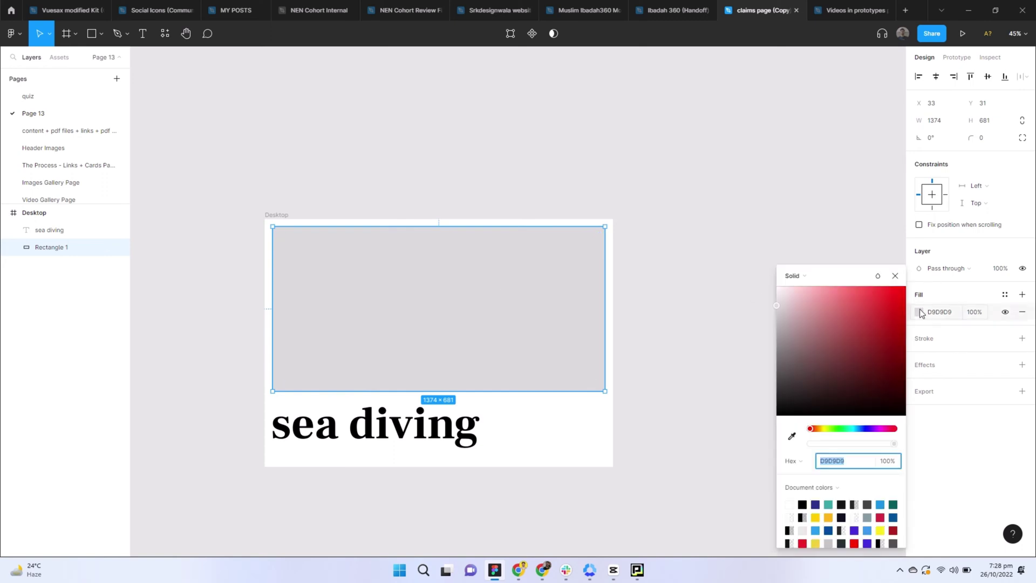
click(804, 277)
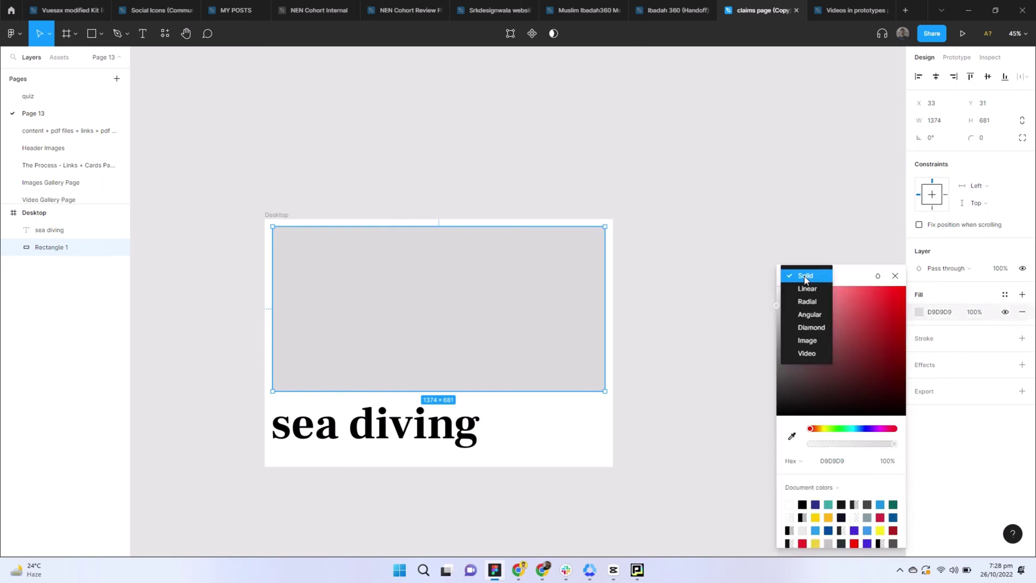
click(807, 354)
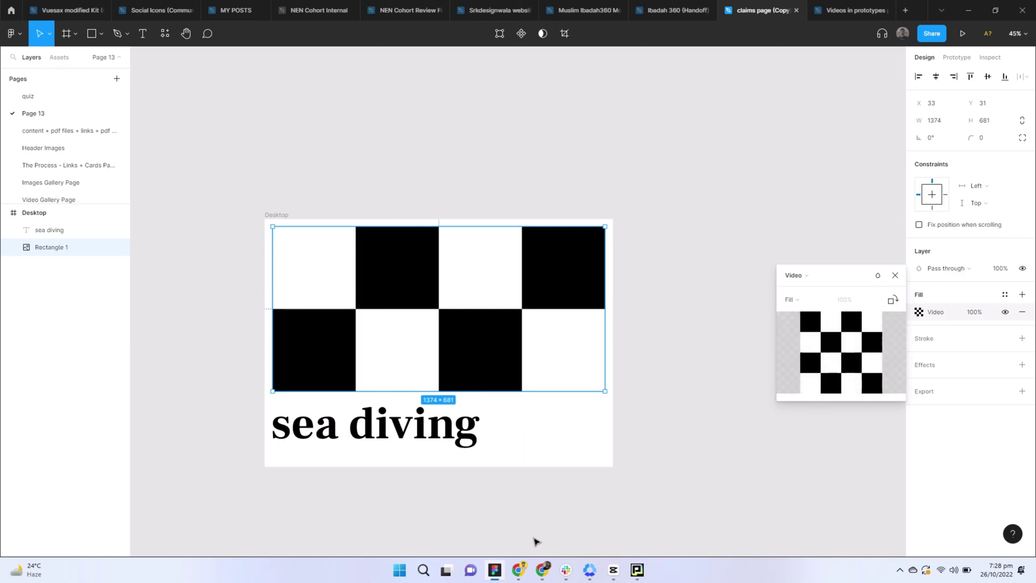
click(518, 570)
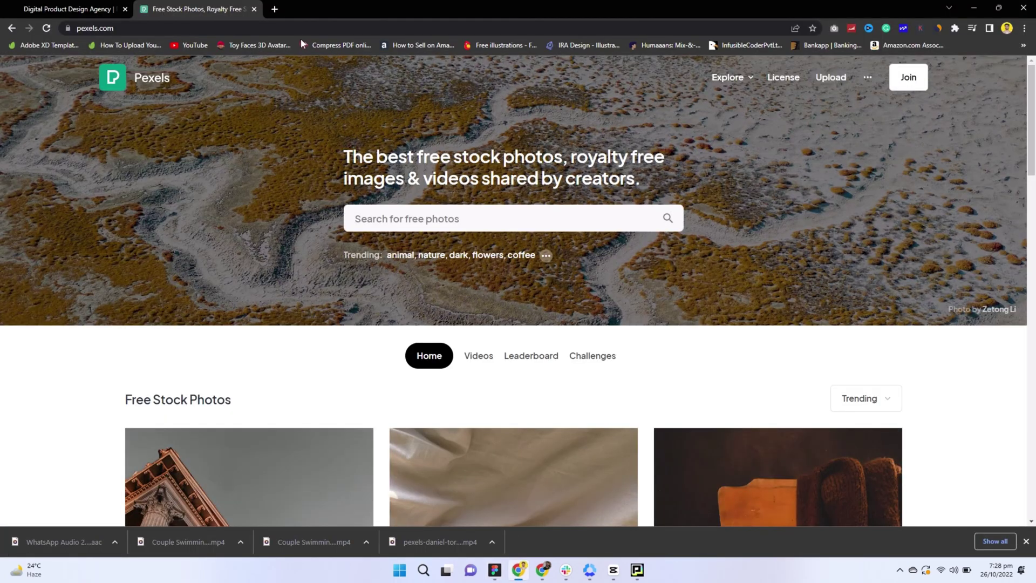
click(481, 362)
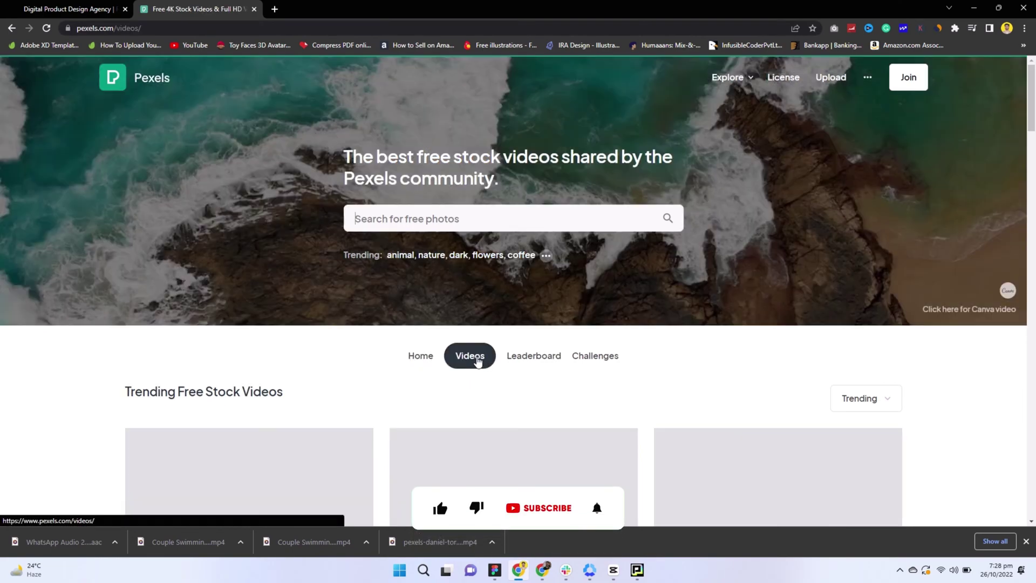
scroll(455, 353, down, 1)
scroll(455, 353, down, 5)
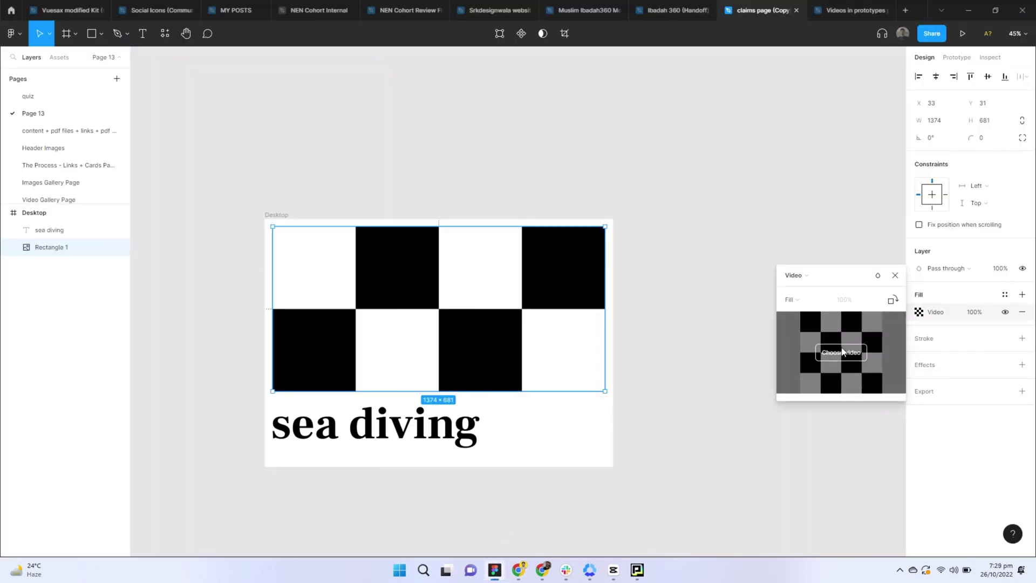
- Load 'Couple Swimming Under The Sea (1)' from Downloads as the rectangle's video fill
click(843, 354)
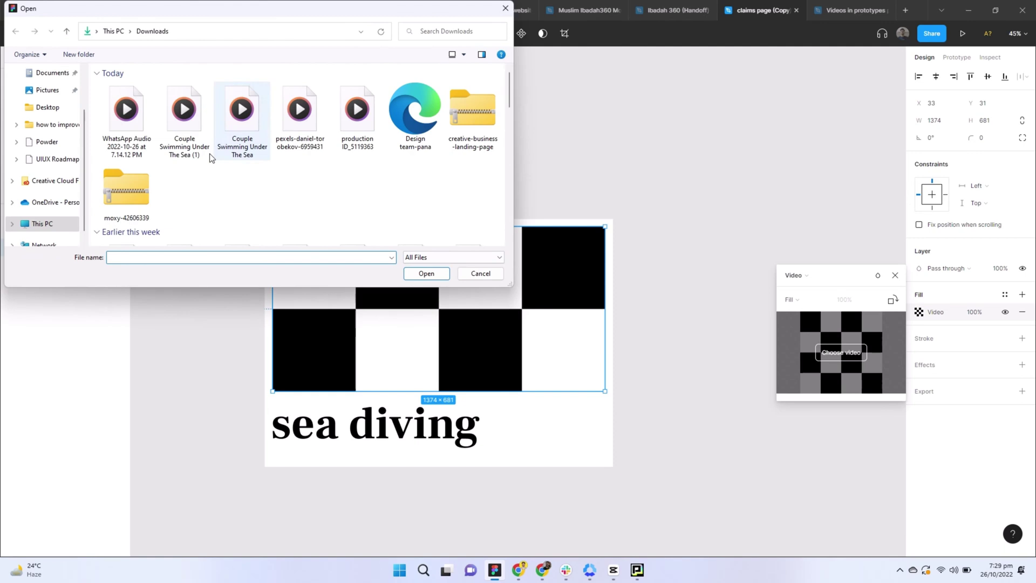
click(184, 118)
click(426, 273)
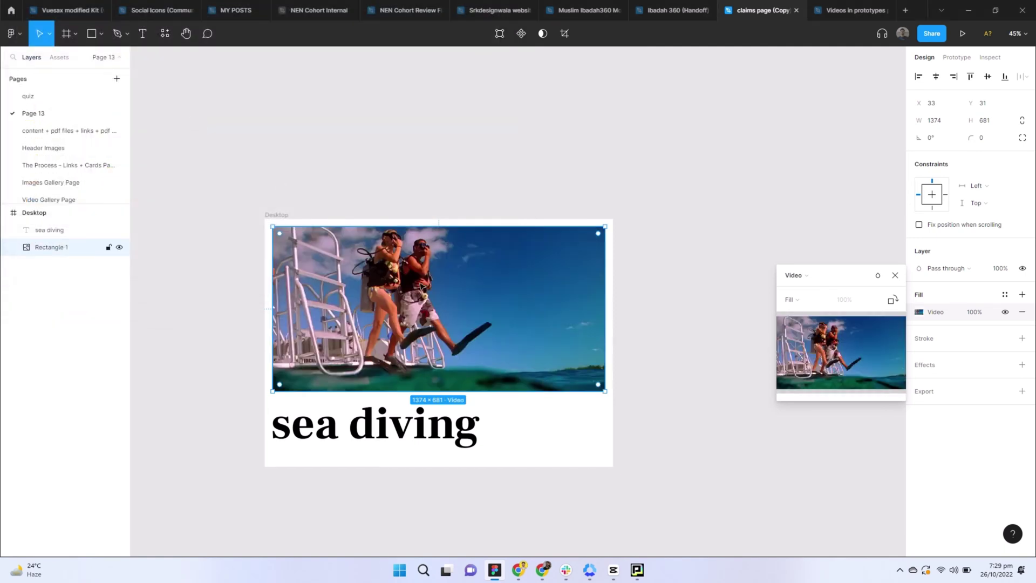
click(427, 201)
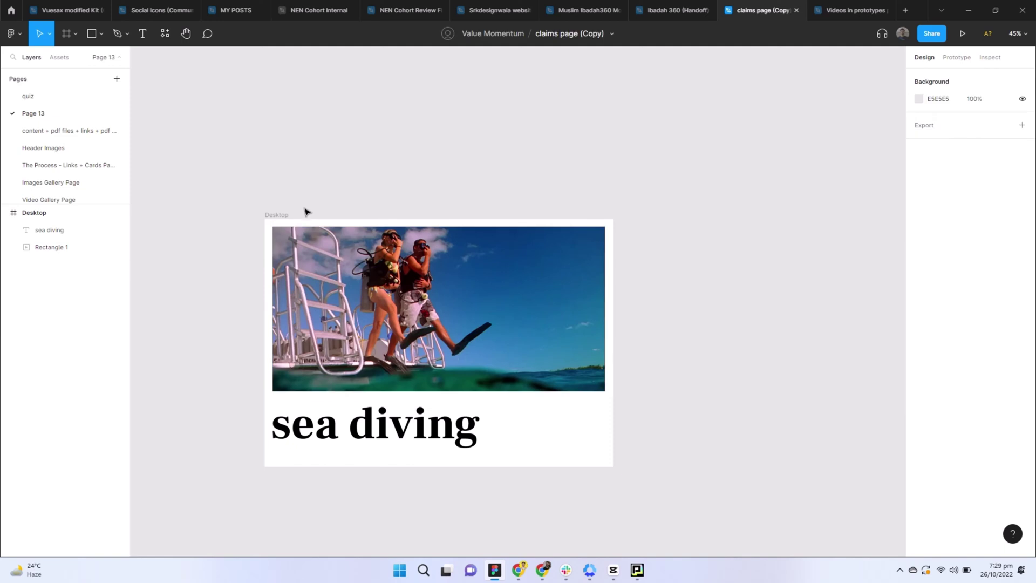
click(282, 215)
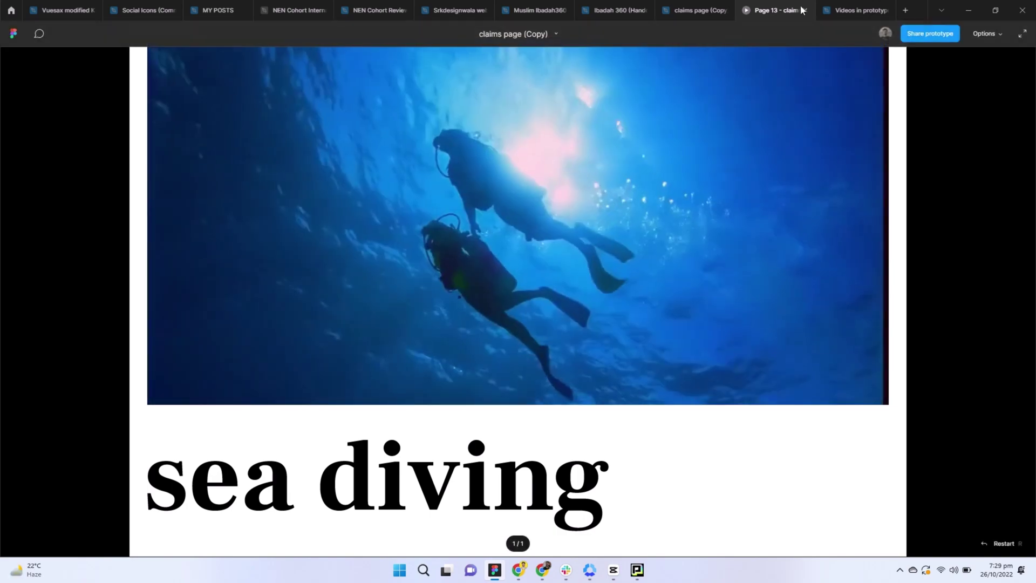
click(805, 10)
- Return to the 'claims page (Copy)' file and bring up the frame and section tool choices
click(707, 5)
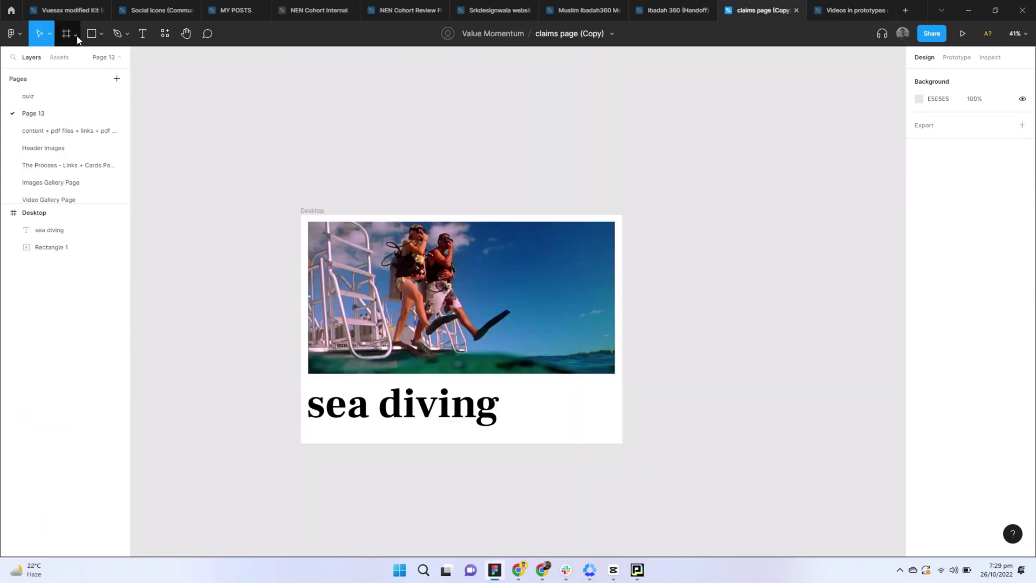
click(75, 35)
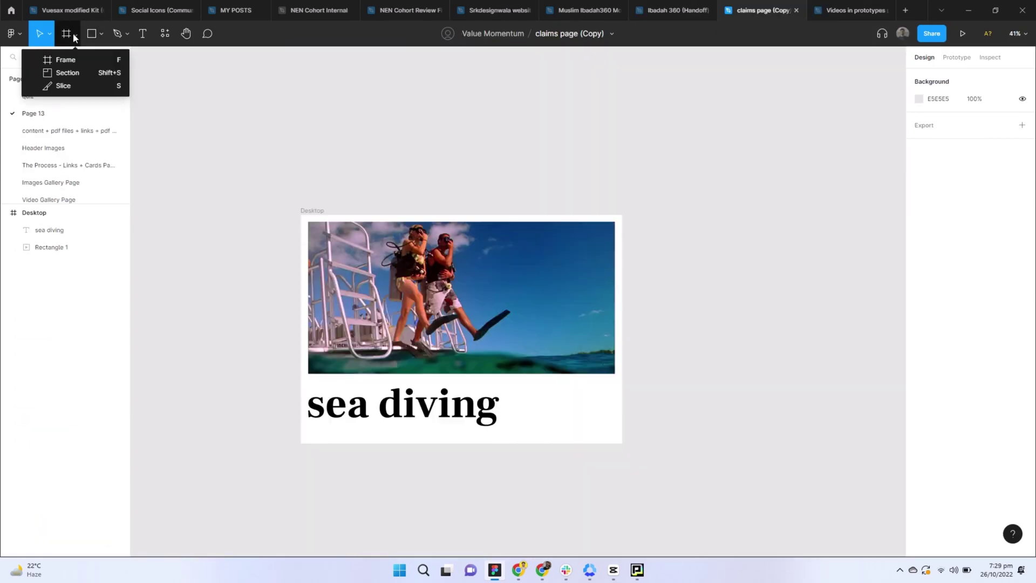
click(105, 57)
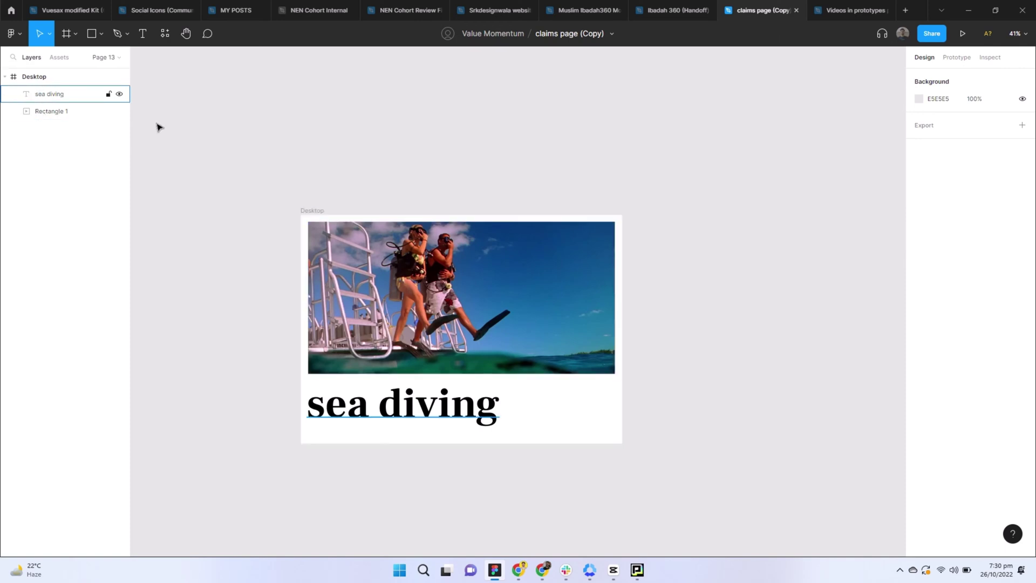
click(74, 37)
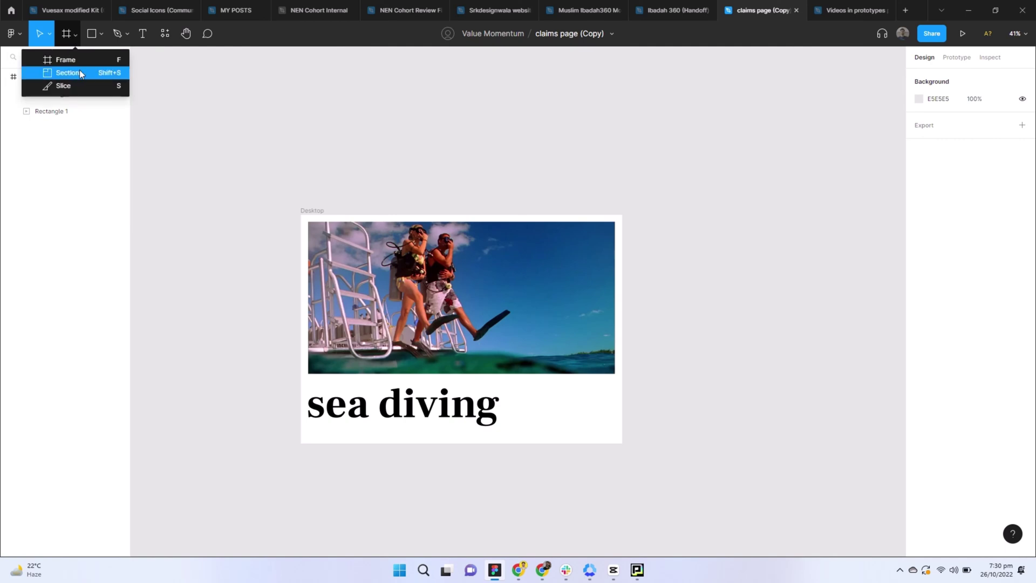
- Draw a section enclosing the Desktop frame
click(108, 76)
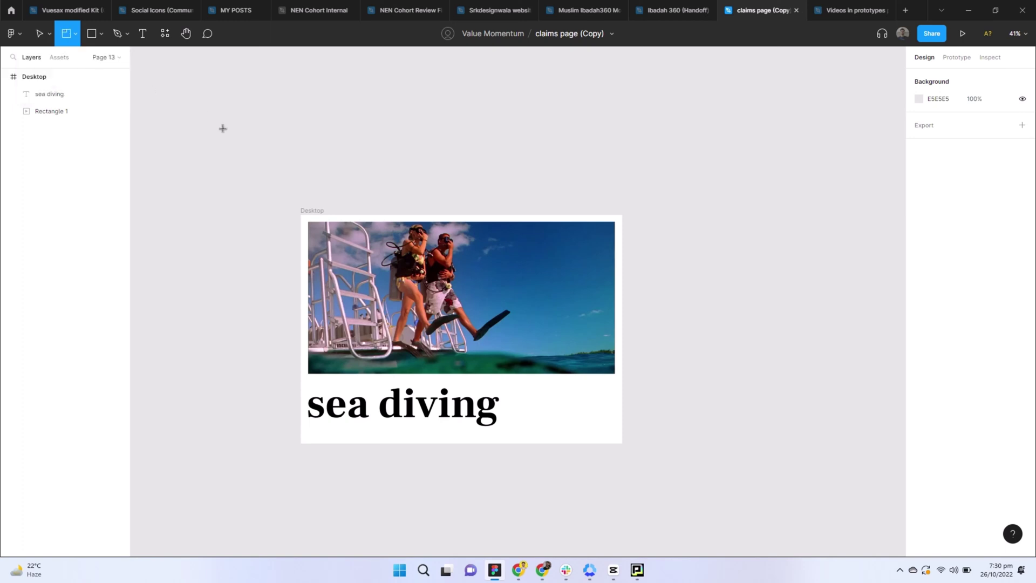
scroll(324, 169, down, 3)
drag(249, 144, 851, 426)
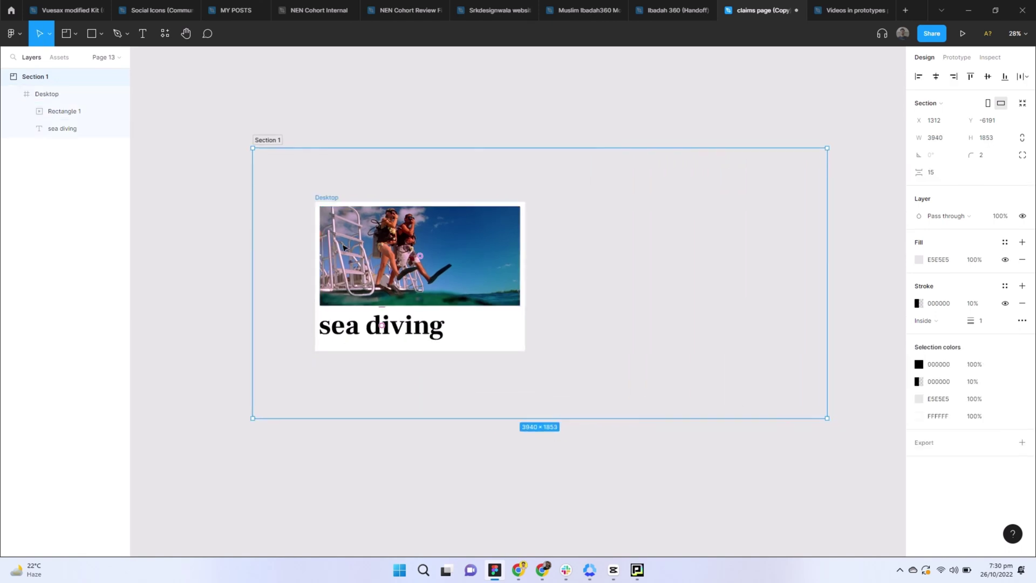
- Duplicate the Desktop frame and place the copy to the right of the original
scroll(305, 249, down, 3)
scroll(261, 181, right, 2)
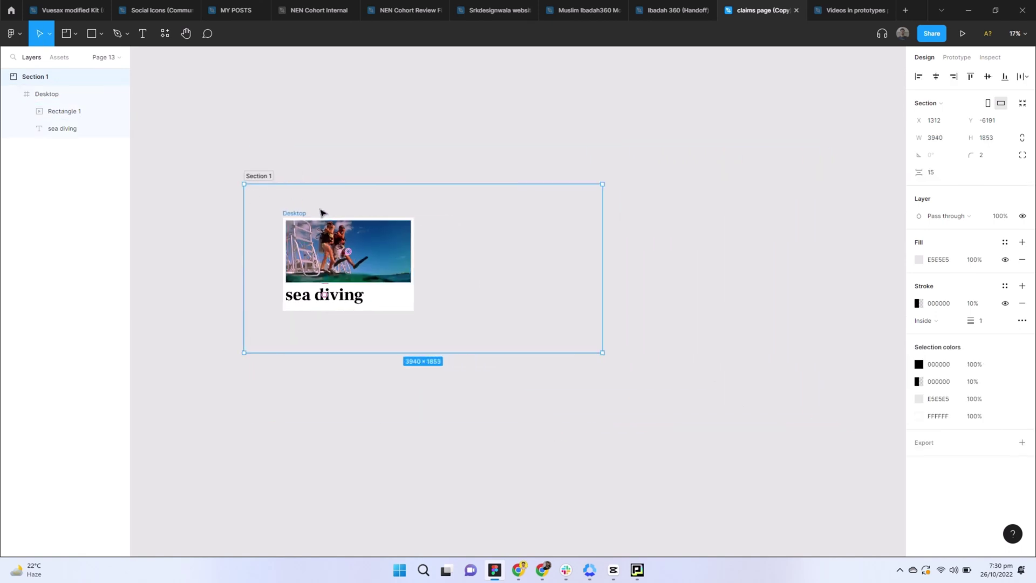
click(296, 213)
key(ctrl+d)
drag(294, 242, 433, 243)
click(271, 176)
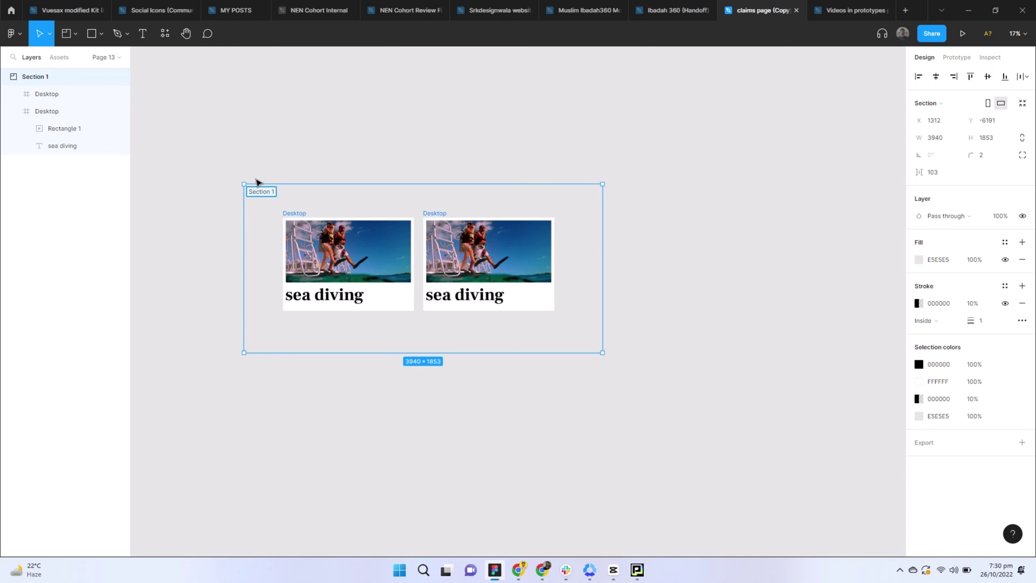
- Rename Section 1 to 'Home Page Concepts'
double_click(257, 184)
text(S)
text(Home Pag)
key(ctrl+a)
key(BackSpace)
text(Home Cocnept)
key(BackSpace)
key(BackSpace)
key(BackSpace)
key(BackSpace)
text(Page)
text(Co)
key(Return)
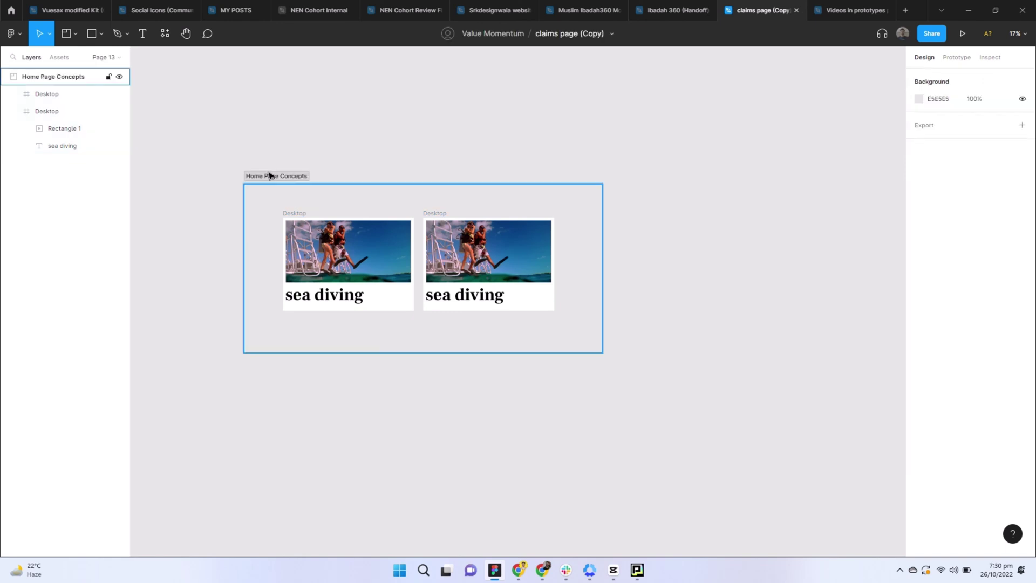
- Duplicate the section below and name the copy 'Login Screens Concepts'
drag(269, 174, 278, 376)
double_click(278, 377)
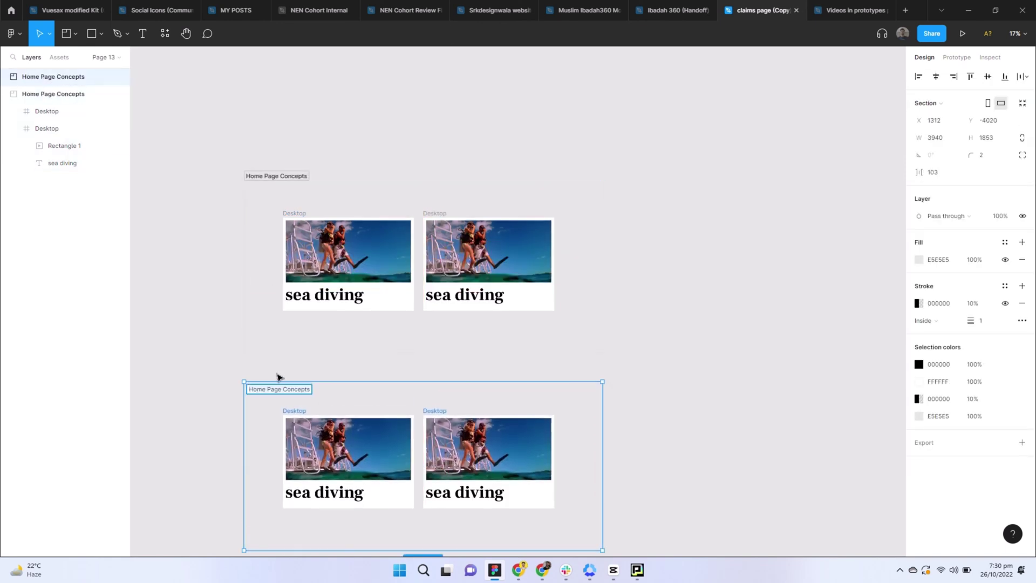
text(Login Screens Concepts)
key(Return)
scroll(222, 153, down, 2)
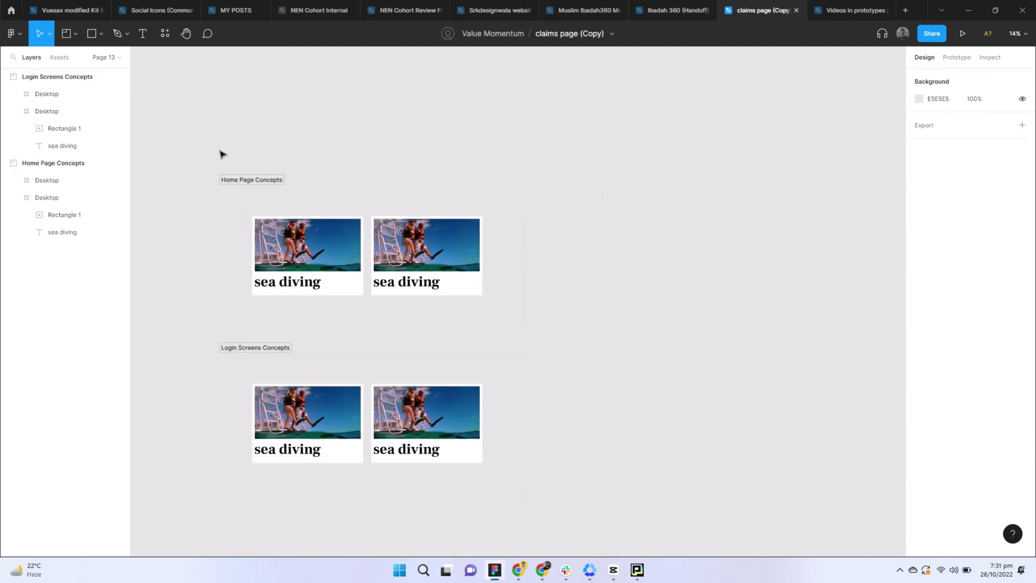
drag(200, 150, 547, 340)
drag(206, 345, 550, 522)
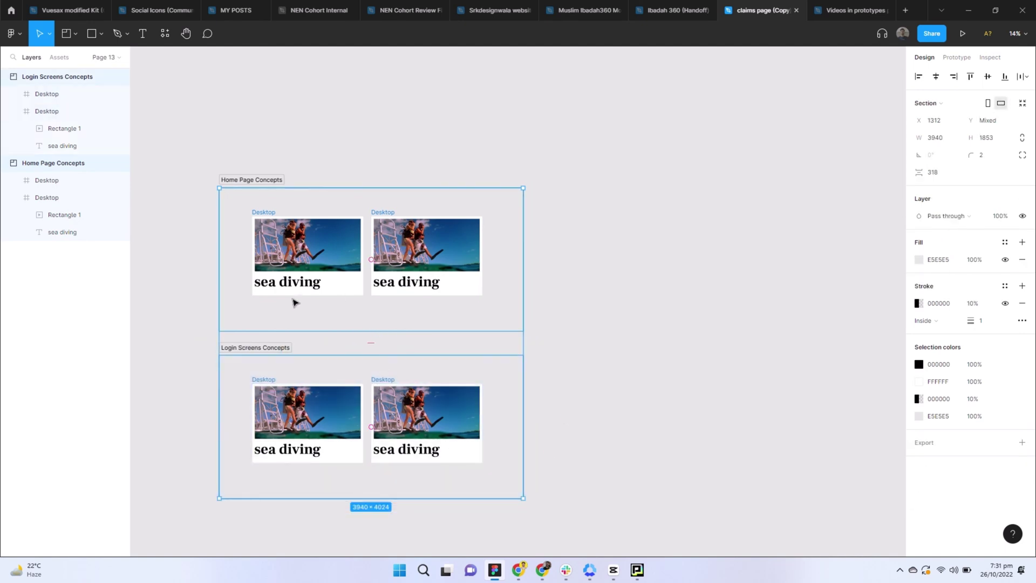